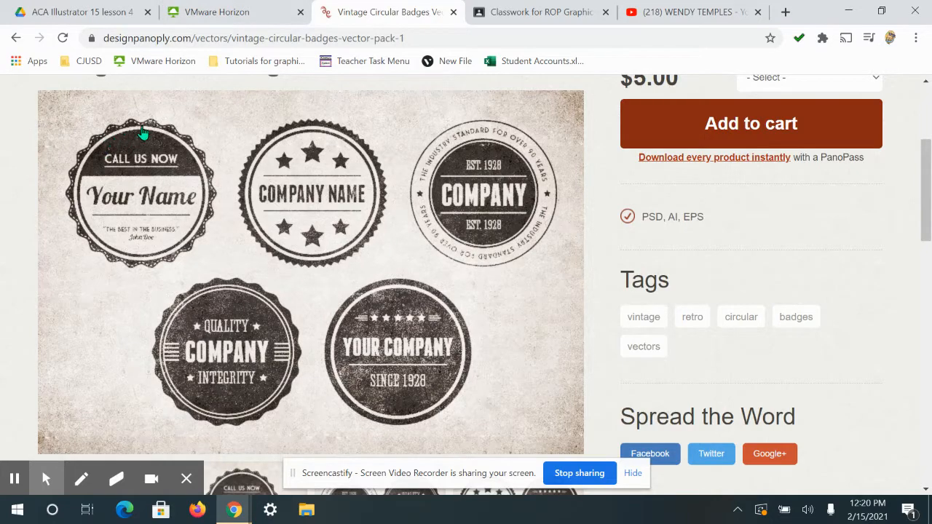
Switch to the badge logo document in Illustrator and draw a circle about 3.01 in across in the empty area left of the vertical guide.
{"action": "left_click", "coordinate": [188, 17]}
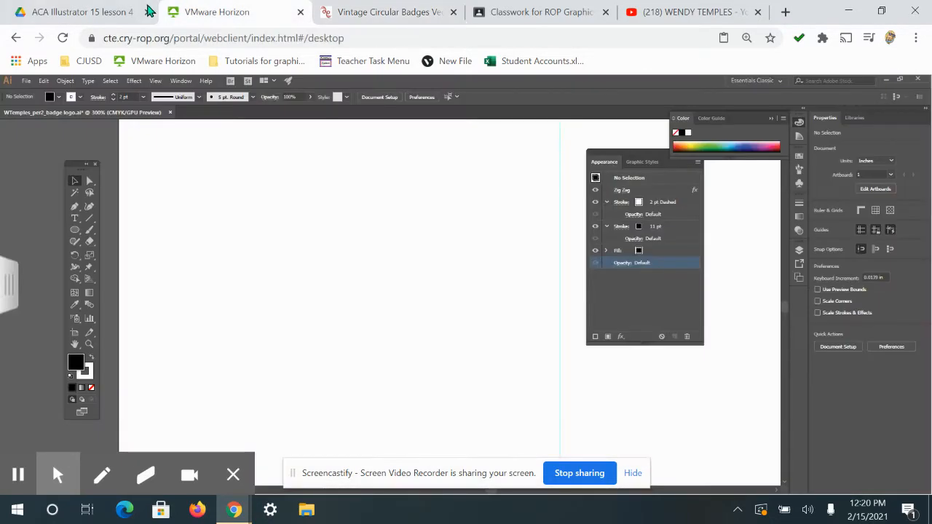
{"action": "key", "text": "ctrl+minus"}
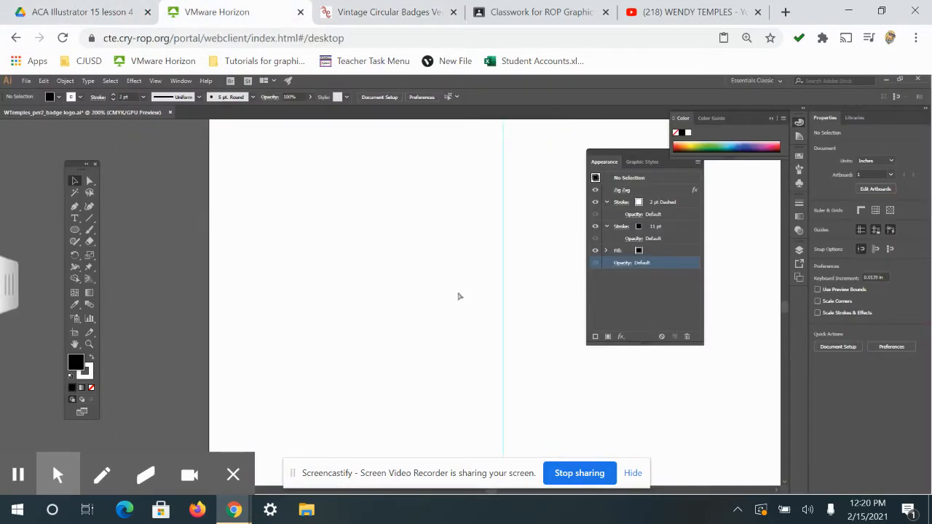
{"action": "left_click_drag", "start_coordinate": [495, 249], "coordinate": [493, 297]}
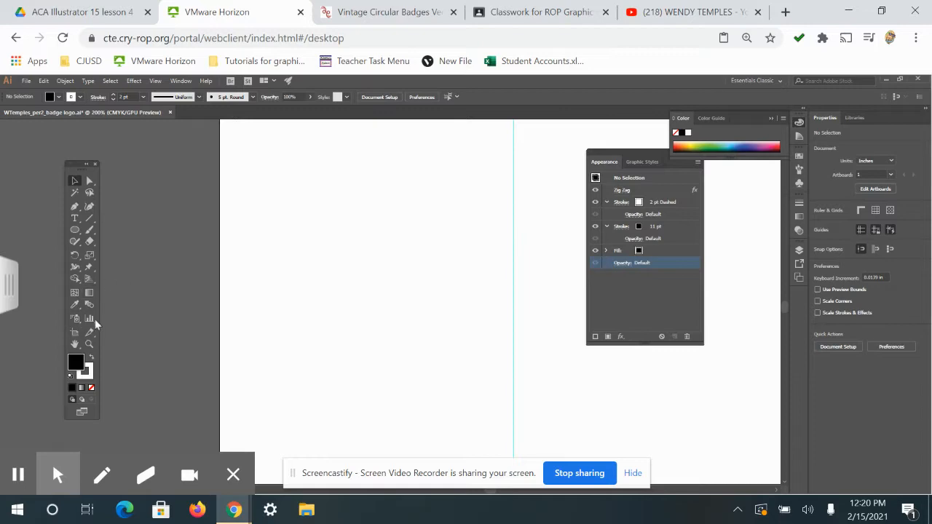
{"action": "left_click", "coordinate": [75, 230]}
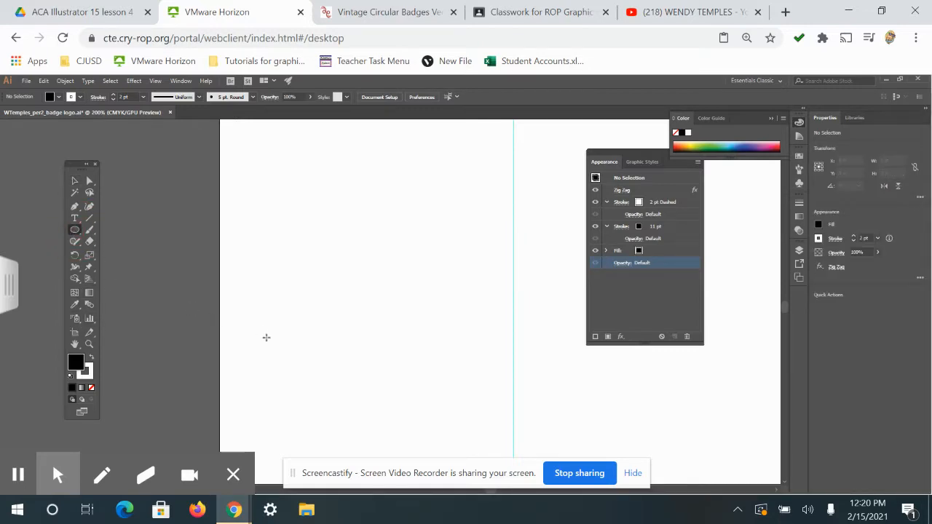
{"action": "left_click_drag", "start_coordinate": [442, 406], "coordinate": [260, 195]}
{"action": "left_click", "coordinate": [74, 180]}
{"action": "left_click_drag", "start_coordinate": [352, 292], "coordinate": [377, 295]}
Turn off the dashed line on the circle's stroke.
{"action": "left_click", "coordinate": [622, 190]}
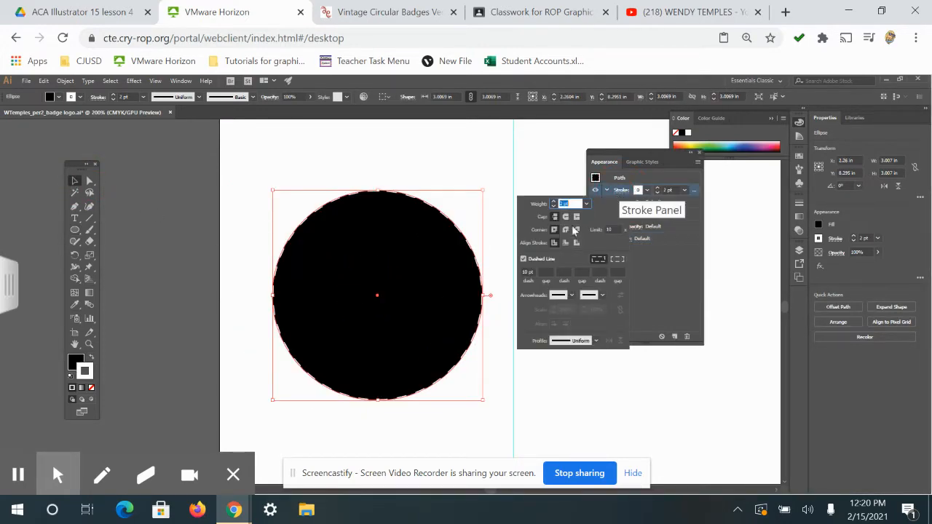
{"action": "left_click", "coordinate": [527, 260]}
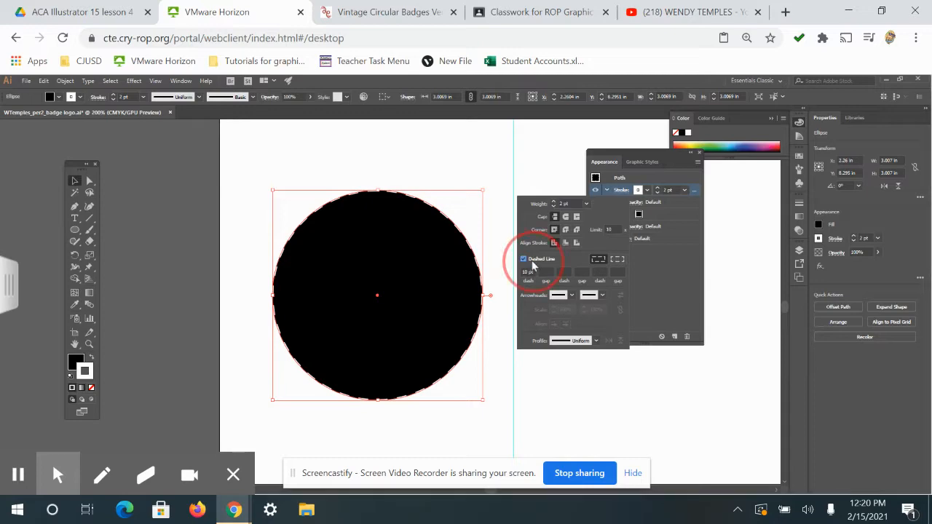
{"action": "left_click", "coordinate": [529, 260]}
{"action": "left_click", "coordinate": [691, 286]}
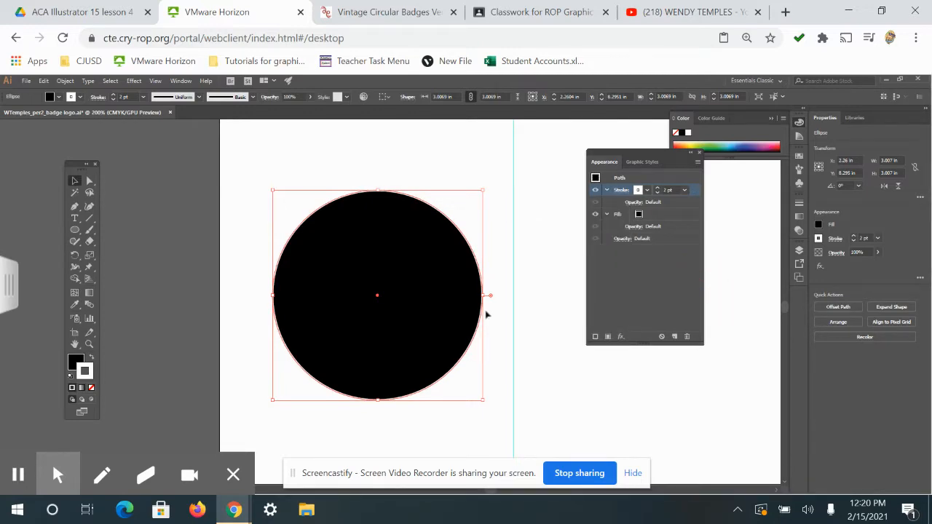
Swap the circle's fill and stroke colours to get a white fill with a black outline, and set the stroke weight to 12 pt.
{"action": "left_click", "coordinate": [381, 312]}
{"action": "left_click", "coordinate": [92, 359]}
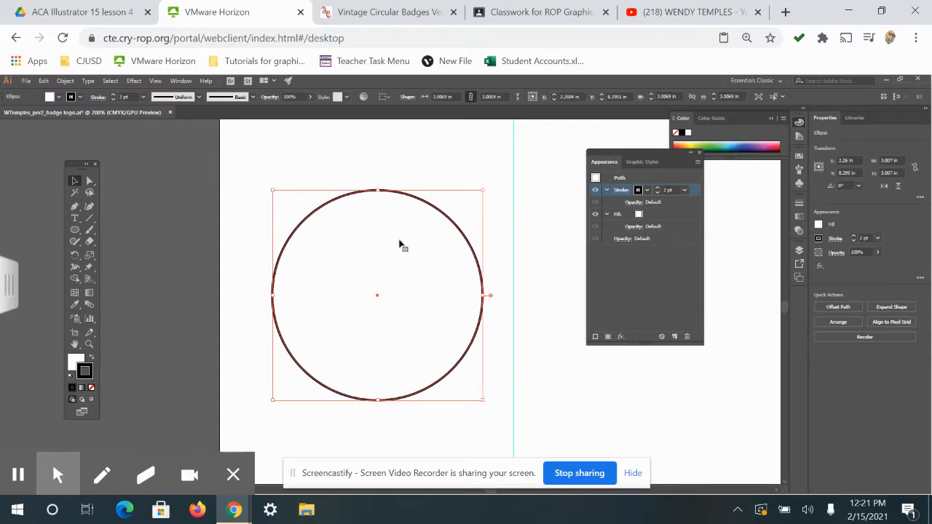
{"action": "left_click", "coordinate": [113, 95]}
{"action": "left_click", "coordinate": [113, 96]}
{"action": "left_click", "coordinate": [113, 96]}
{"action": "left_click", "coordinate": [113, 95]}
{"action": "left_click", "coordinate": [113, 96]}
{"action": "left_click", "coordinate": [113, 96]}
{"action": "left_click", "coordinate": [113, 95]}
{"action": "left_click", "coordinate": [113, 95]}
{"action": "left_click", "coordinate": [113, 95]}
{"action": "left_click", "coordinate": [113, 96]}
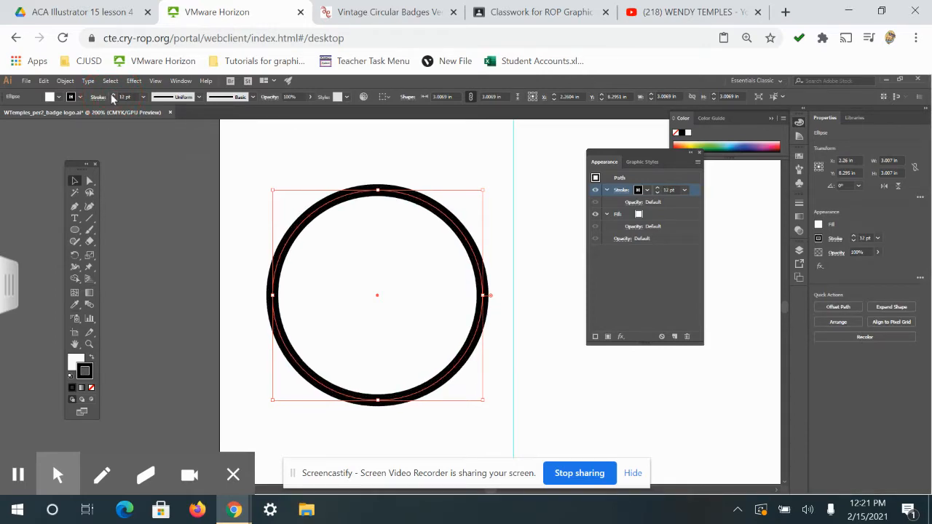
Enlarge the outlined circle proportionally to about 3.51 in across and shift it slightly to the right.
{"action": "key", "text": "ctrl+c"}
{"action": "key", "text": "ctrl+f"}
{"action": "key", "text": "v"}
{"action": "left_click_drag", "start_coordinate": [270, 191], "coordinate": [237, 155]}
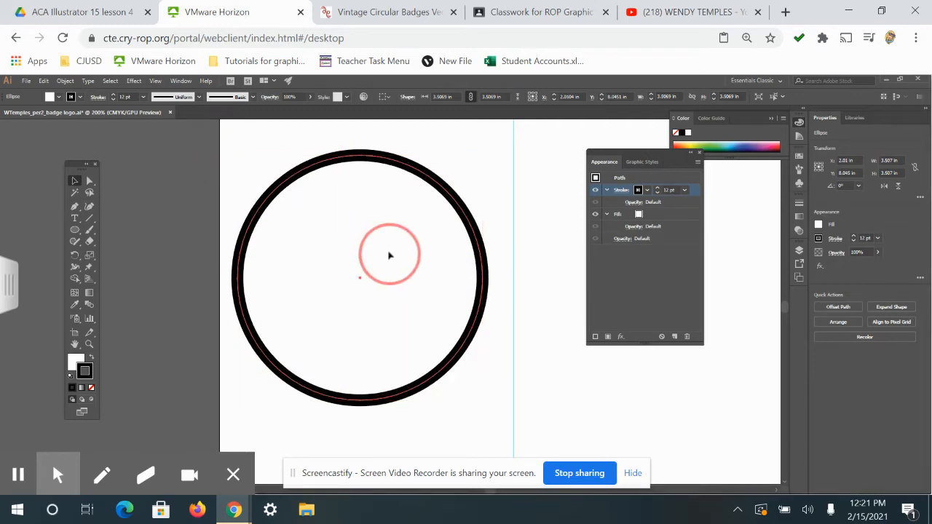
{"action": "left_click_drag", "start_coordinate": [390, 255], "coordinate": [393, 256]}
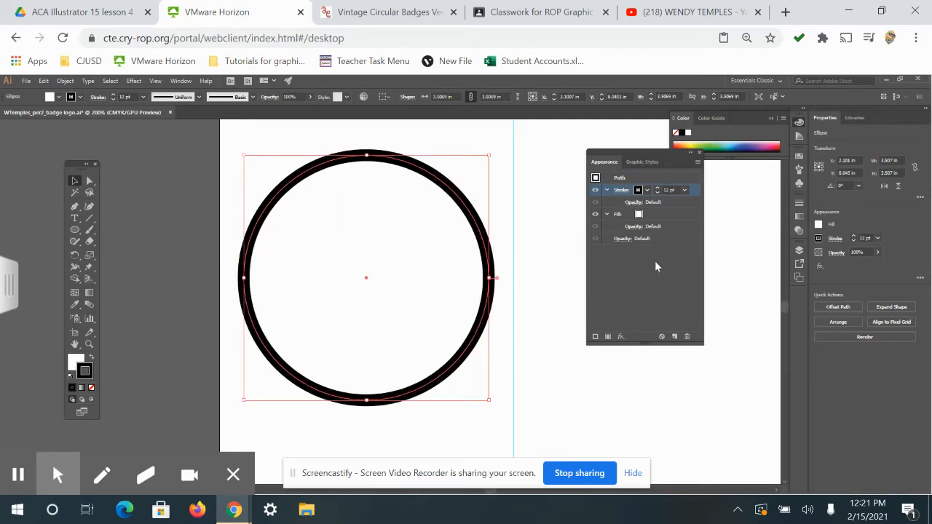
Close the Appearance settings, reopen them and place them right beside the circle.
{"action": "left_click", "coordinate": [699, 153]}
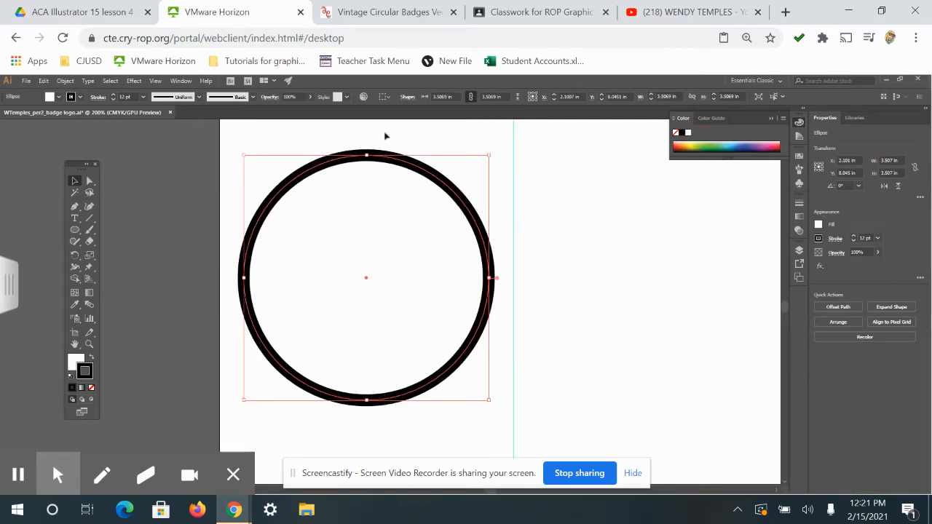
{"action": "left_click", "coordinate": [176, 81]}
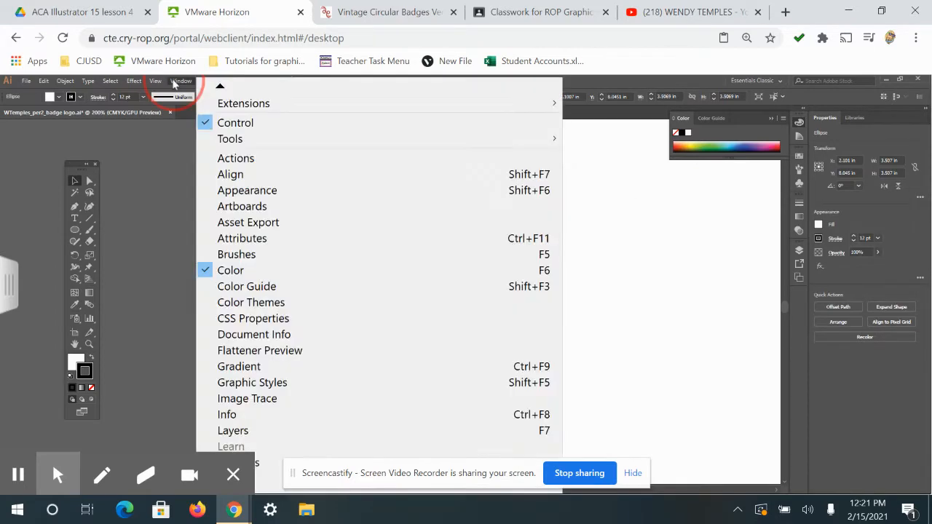
{"action": "left_click", "coordinate": [239, 190]}
{"action": "left_click_drag", "start_coordinate": [641, 151], "coordinate": [582, 138]}
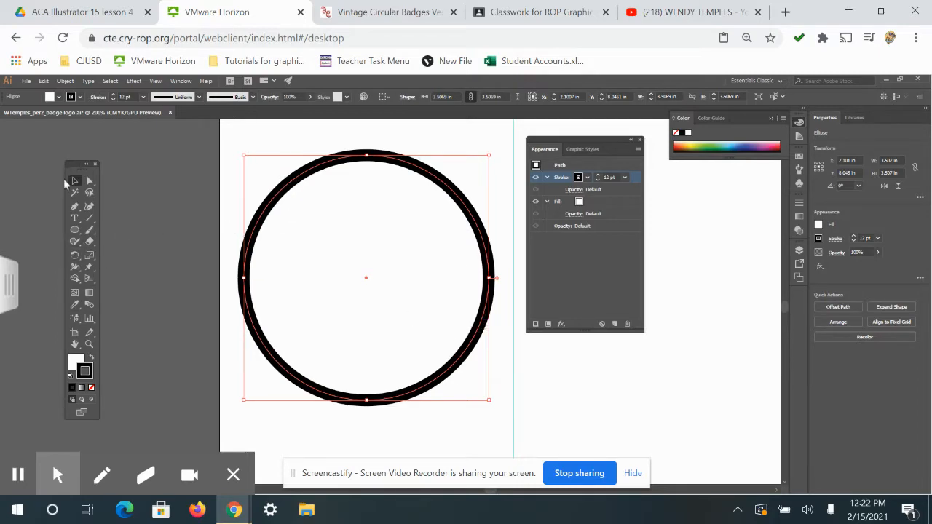
Reselect the circle, add a second stroke to its appearance and colour that stroke white.
{"action": "left_click", "coordinate": [190, 158]}
{"action": "left_click", "coordinate": [75, 182]}
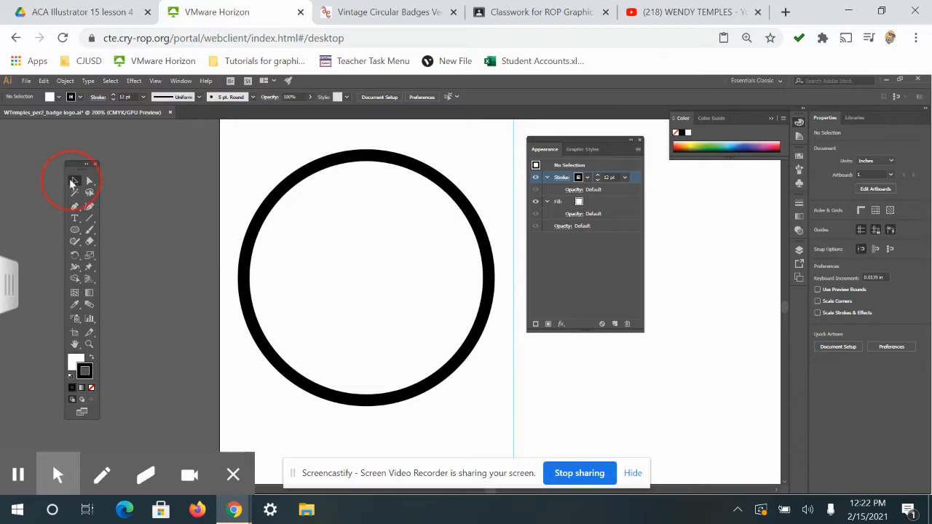
{"action": "left_click", "coordinate": [308, 170]}
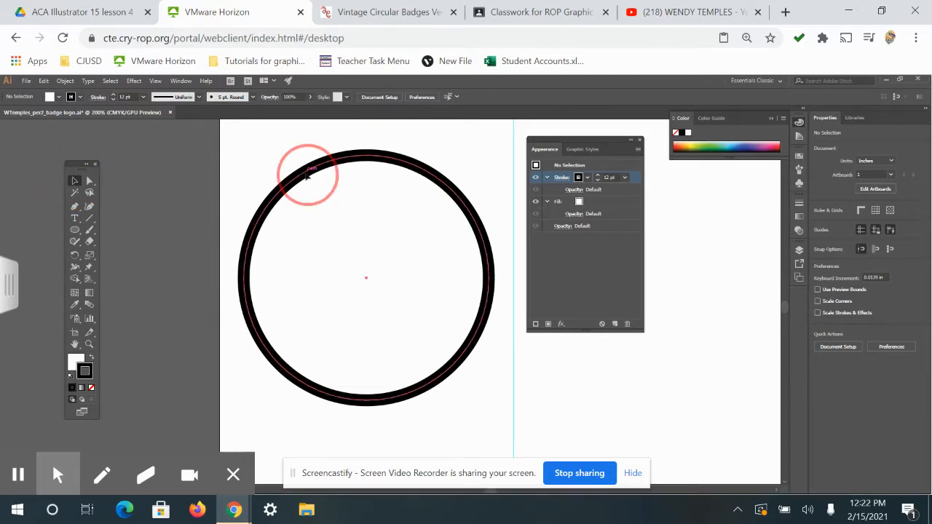
{"action": "left_click", "coordinate": [615, 326]}
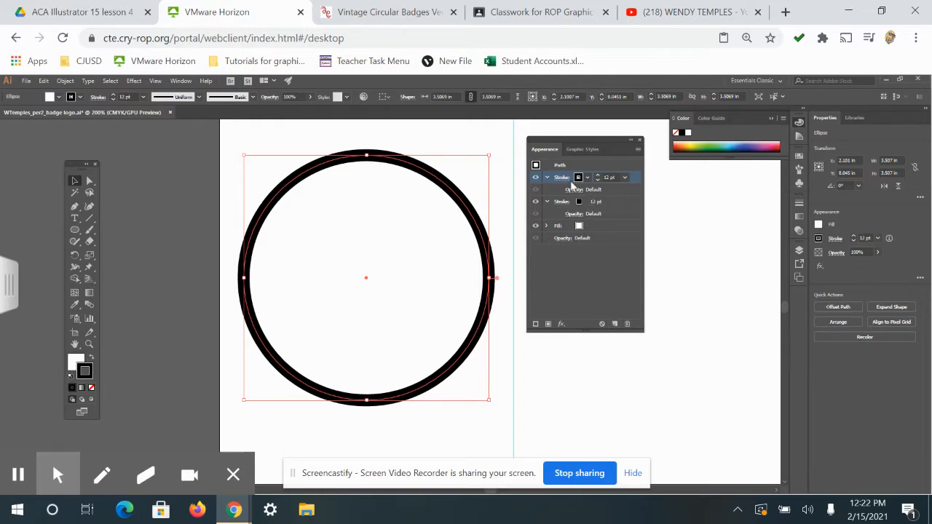
{"action": "left_click", "coordinate": [579, 178]}
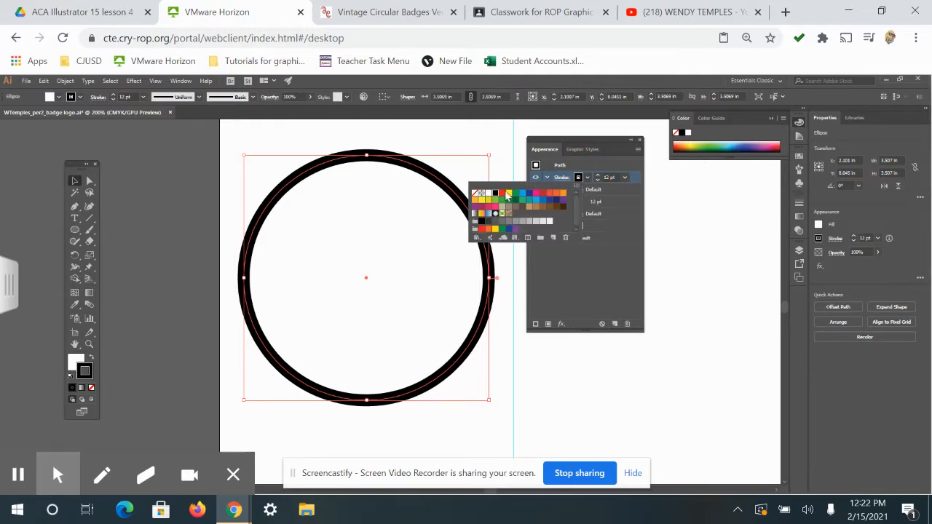
{"action": "left_click", "coordinate": [489, 193]}
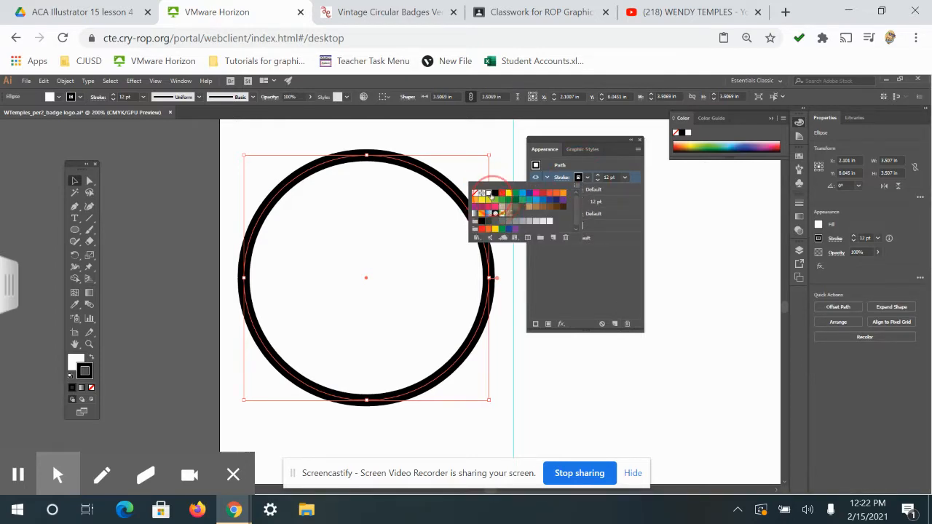
Reduce the weight of the white stroke to 3 pt.
{"action": "left_click", "coordinate": [598, 181]}
{"action": "left_click", "coordinate": [598, 182]}
{"action": "left_click", "coordinate": [598, 181]}
{"action": "left_click", "coordinate": [598, 181]}
{"action": "left_click", "coordinate": [598, 180]}
{"action": "left_click", "coordinate": [598, 180]}
{"action": "left_click", "coordinate": [597, 180]}
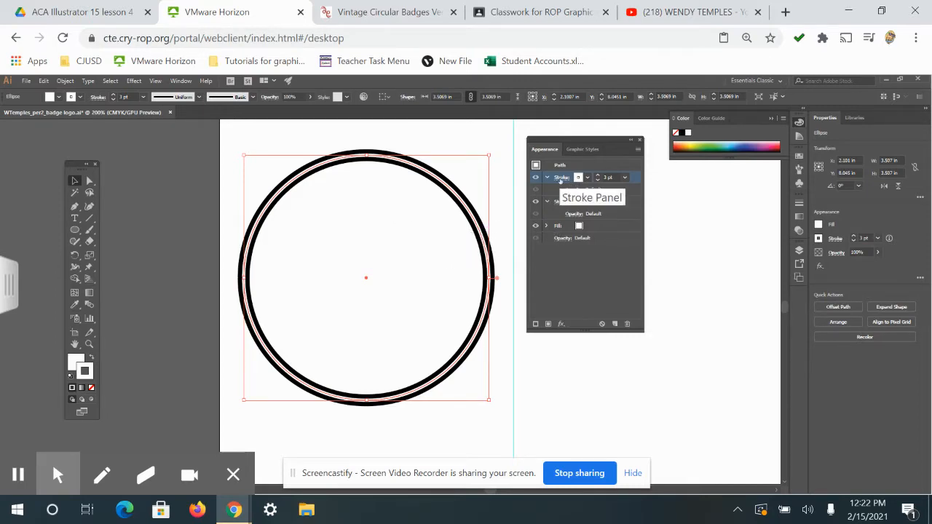
Make the circle's white stroke a dashed line and lengthen its dashes.
{"action": "left_click", "coordinate": [561, 178]}
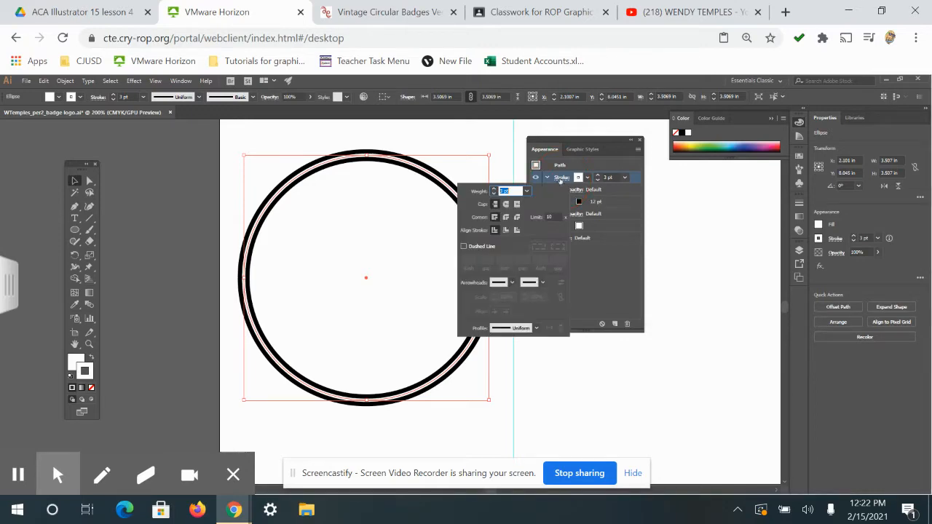
{"action": "left_click", "coordinate": [463, 248]}
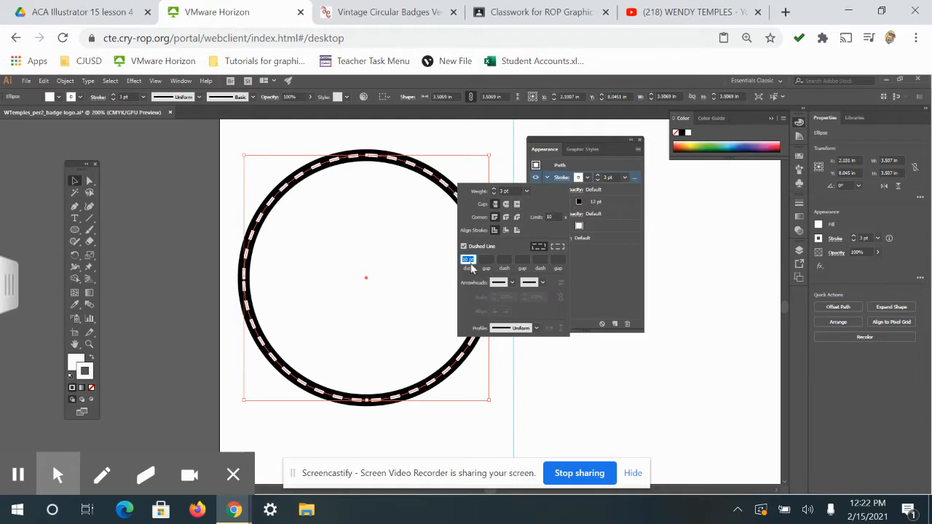
{"action": "left_click", "coordinate": [450, 265]}
{"action": "type", "text": "3"}
{"action": "key", "text": "Return"}
{"action": "scroll", "coordinate": [451, 267], "scroll_direction": "up", "scroll_amount": 1}
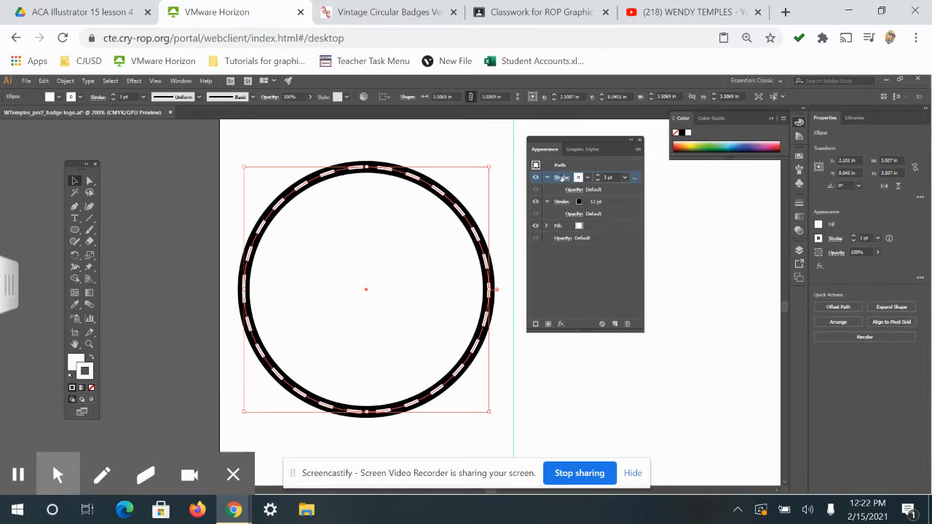
Try a 5 pt dash on the white stroke, replace it with a longer dash length and deselect the circle.
{"action": "left_click", "coordinate": [562, 178]}
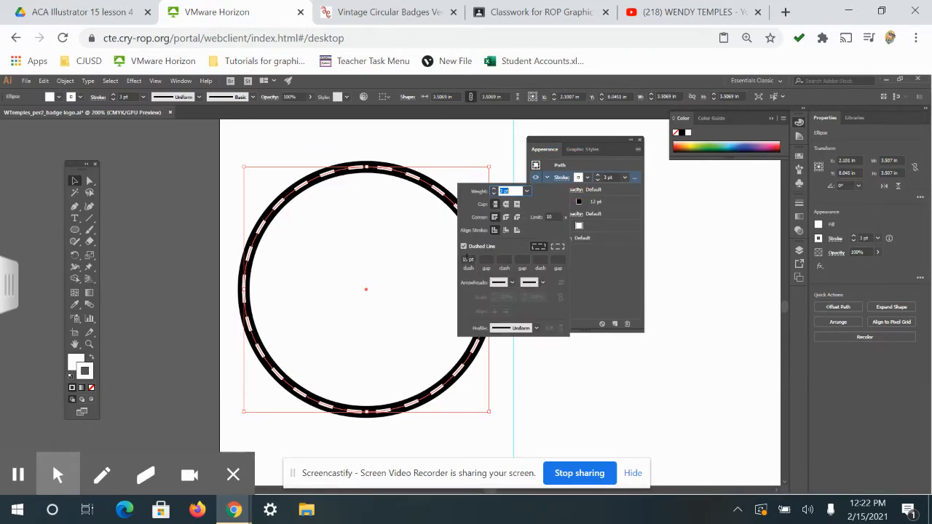
{"action": "left_click", "coordinate": [442, 264]}
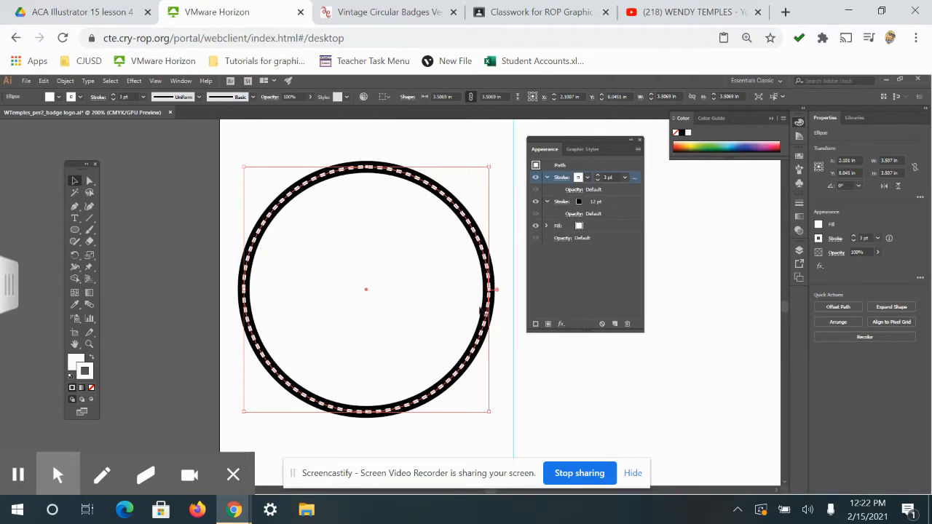
{"action": "left_click", "coordinate": [561, 177]}
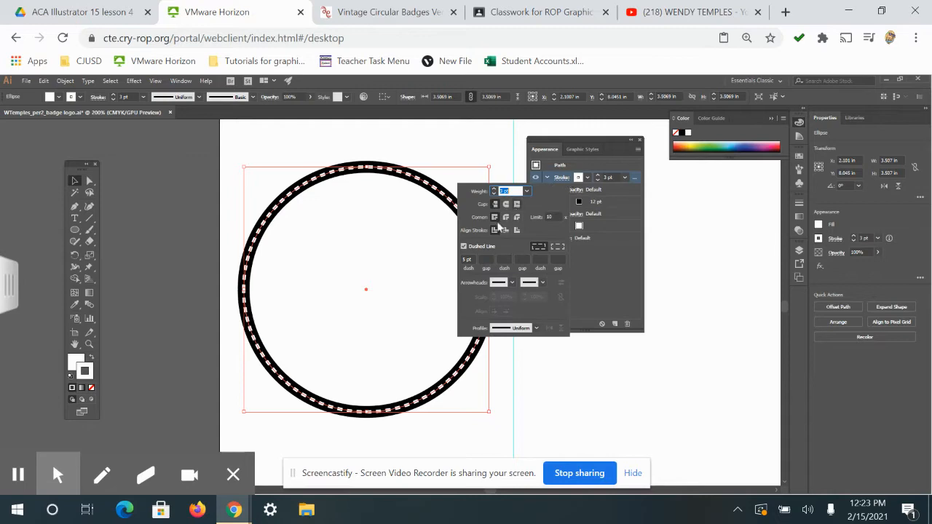
{"action": "left_click", "coordinate": [466, 260]}
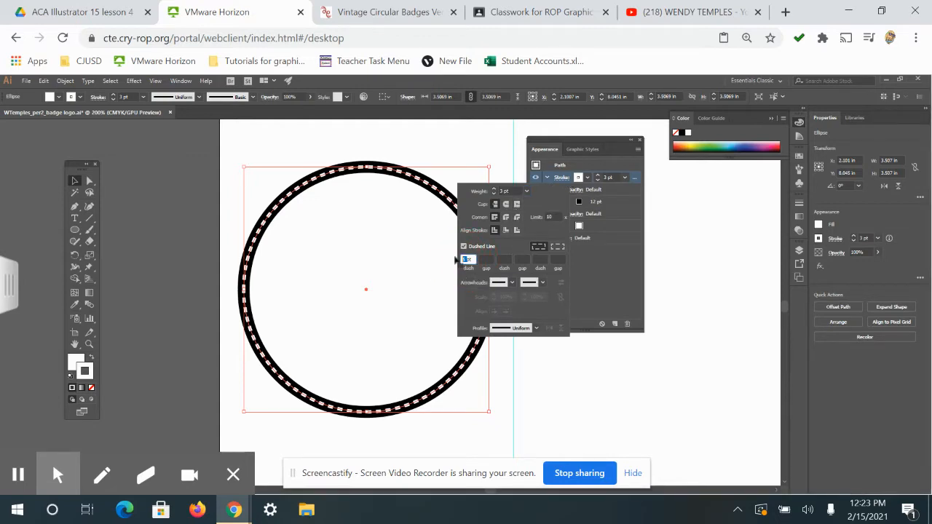
{"action": "type", "text": "6"}
{"action": "key", "text": "Return"}
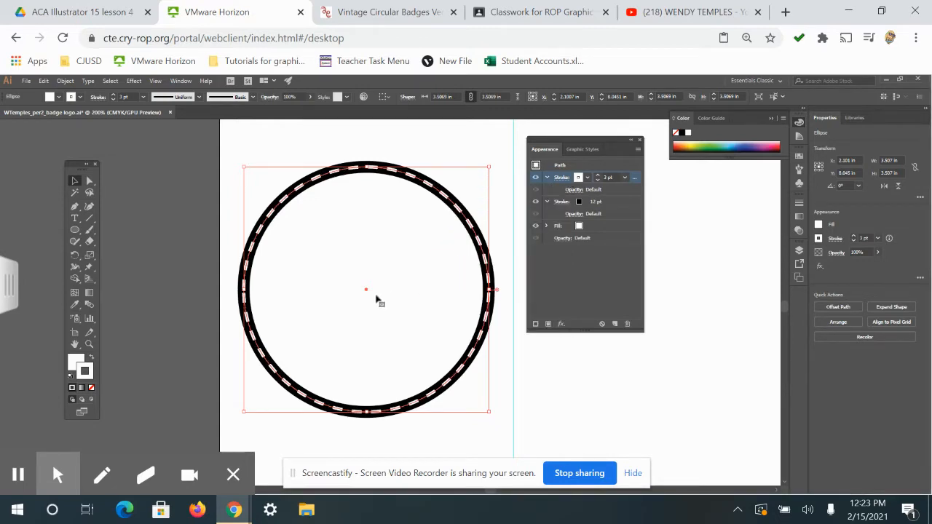
{"action": "left_click", "coordinate": [610, 387]}
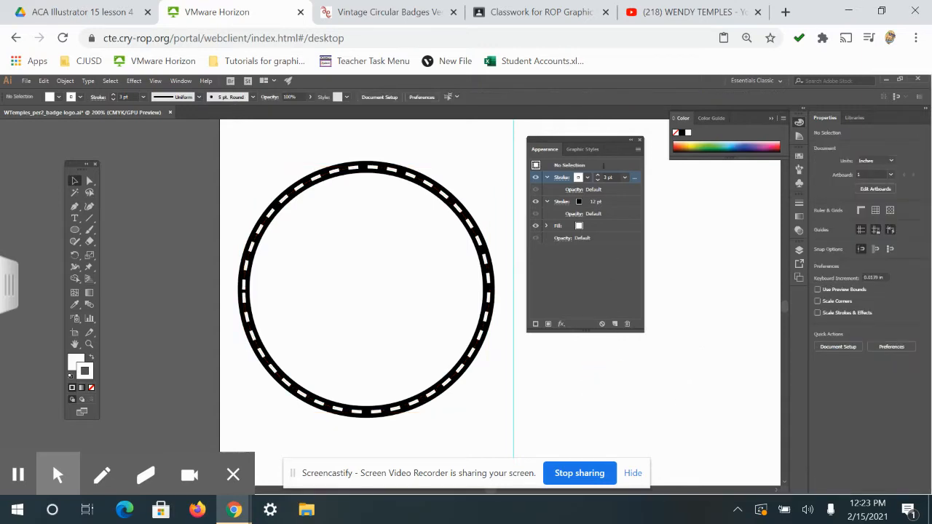
Move the Appearance settings away from the circle and compare the dashed ring with the finished badges above it.
{"action": "left_click_drag", "start_coordinate": [601, 143], "coordinate": [688, 195]}
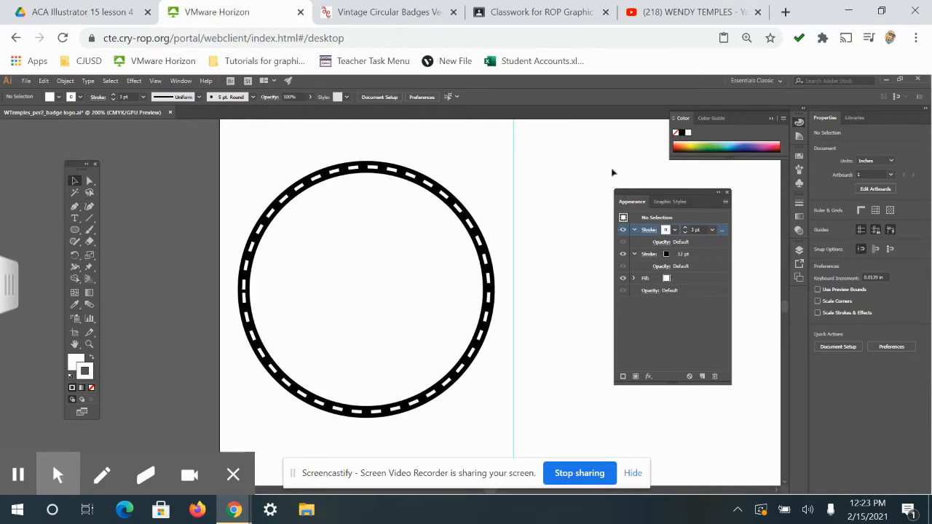
{"action": "left_click", "coordinate": [549, 316]}
{"action": "scroll", "coordinate": [549, 316], "scroll_direction": "up", "scroll_amount": 5}
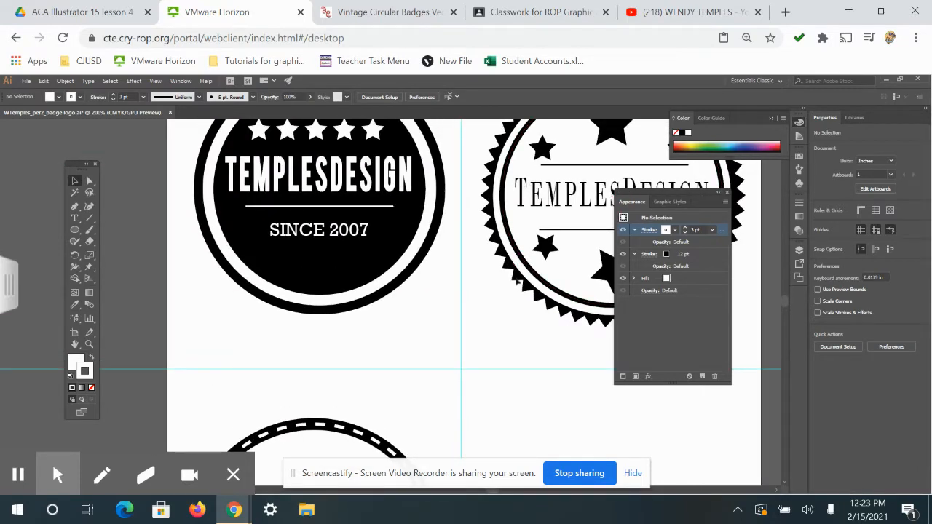
{"action": "left_click_drag", "start_coordinate": [521, 366], "coordinate": [523, 289]}
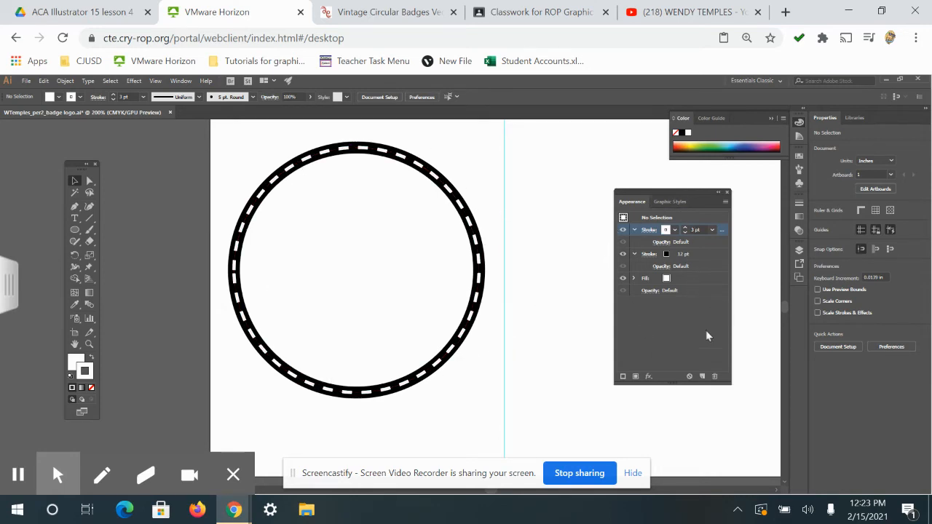
{"action": "left_click", "coordinate": [648, 376]}
{"action": "mouse_move", "coordinate": [750, 230]}
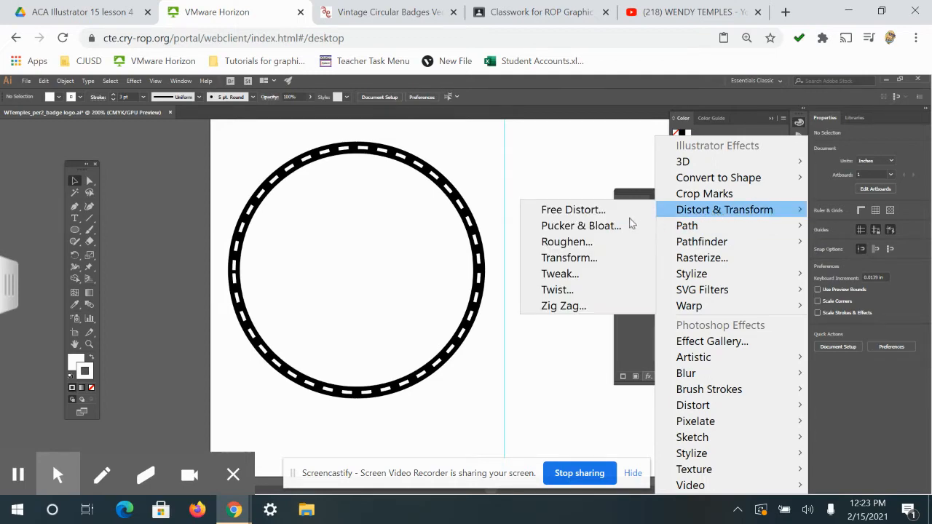
{"action": "left_click", "coordinate": [574, 313]}
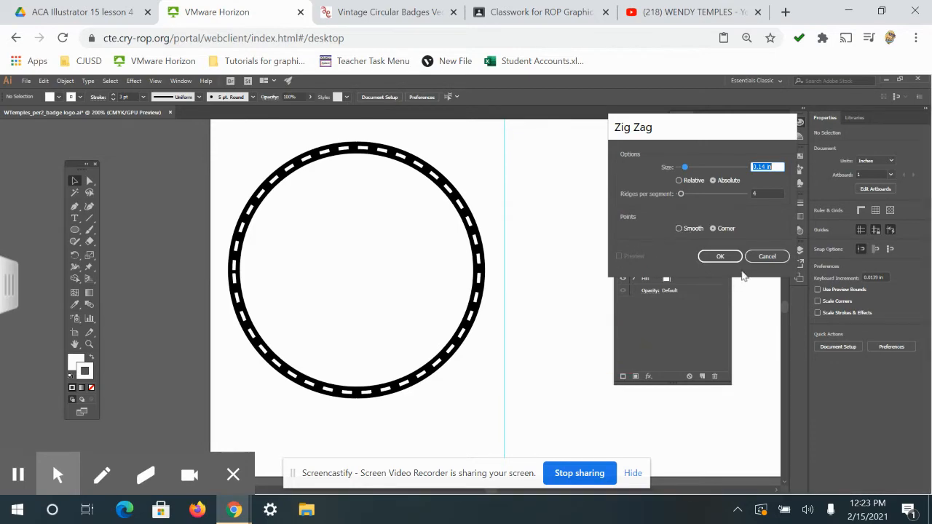
{"action": "left_click", "coordinate": [766, 256]}
Apply a 0.14 in absolute Zig Zag effect with 4 ridges and corner points to the white stroke, and move the effect above both strokes.
{"action": "left_click", "coordinate": [264, 206]}
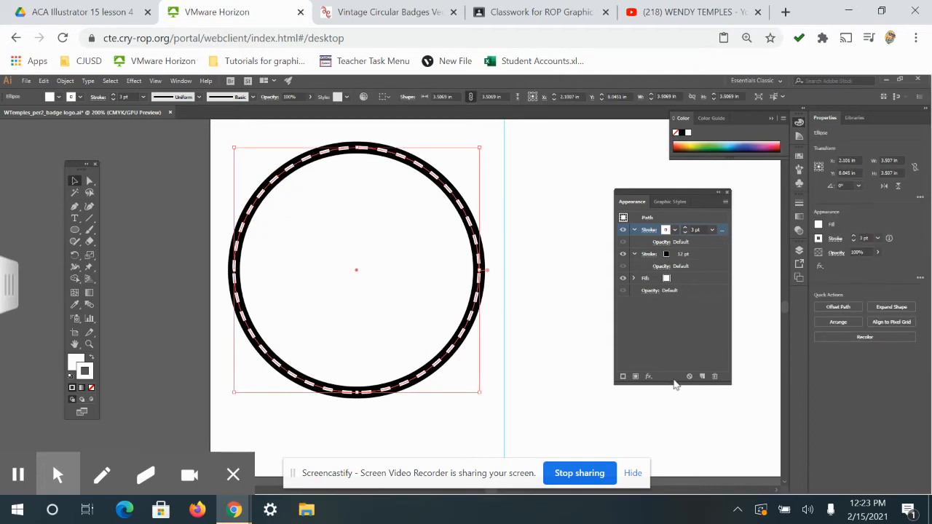
{"action": "left_click", "coordinate": [650, 379]}
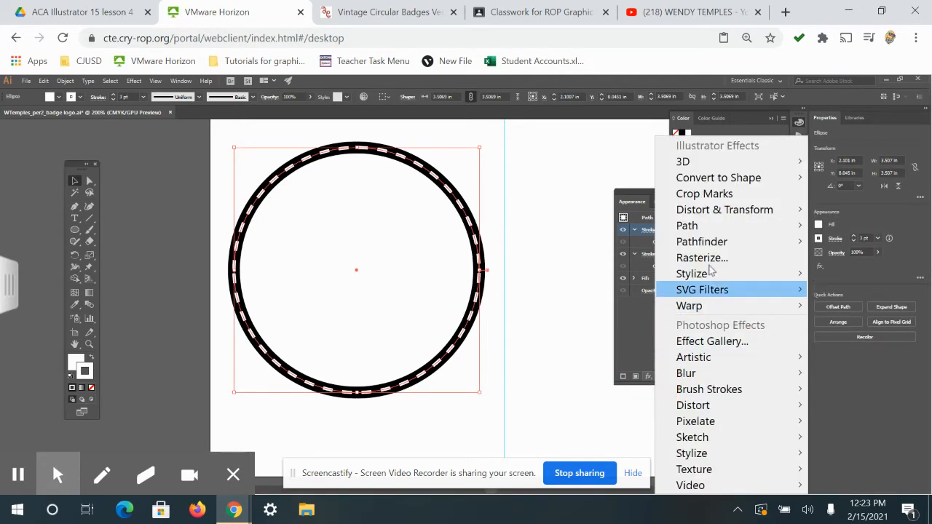
{"action": "mouse_move", "coordinate": [716, 212]}
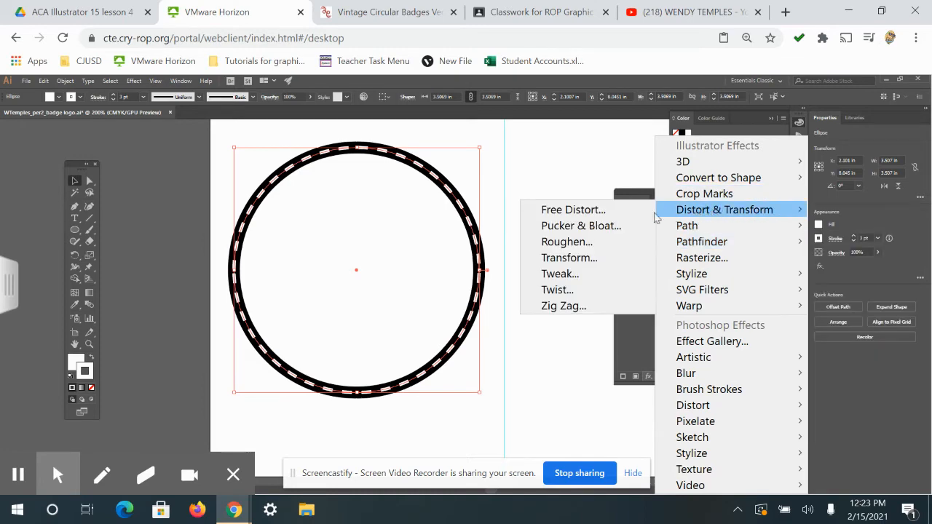
{"action": "left_click", "coordinate": [562, 310]}
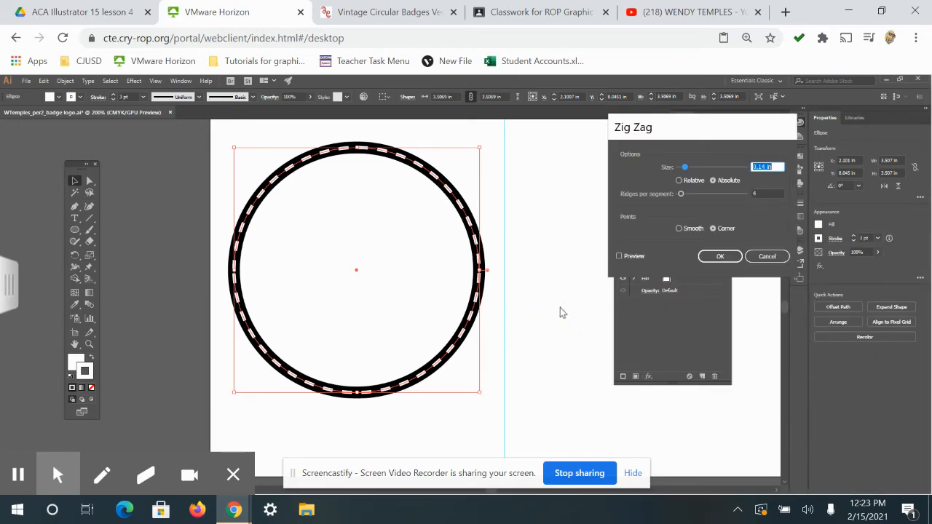
{"action": "left_click", "coordinate": [621, 256]}
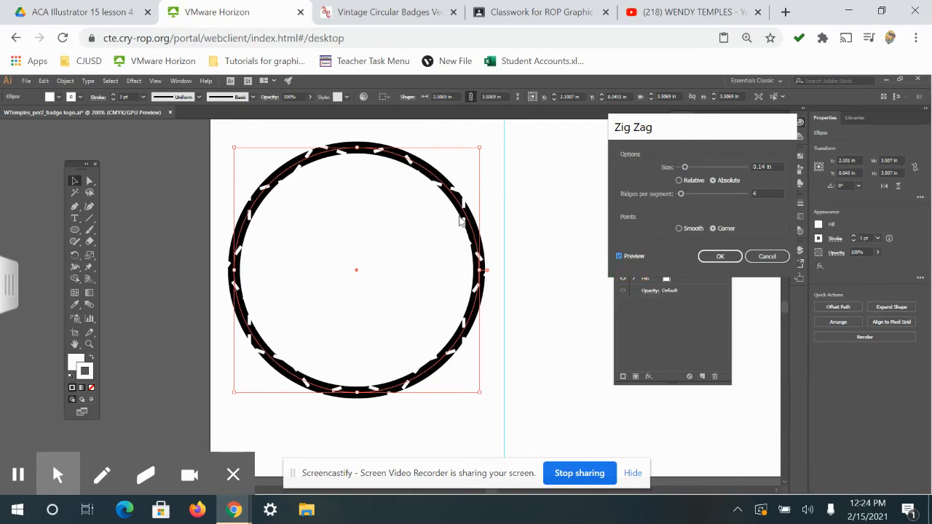
{"action": "left_click", "coordinate": [717, 257]}
{"action": "left_click", "coordinate": [665, 243]}
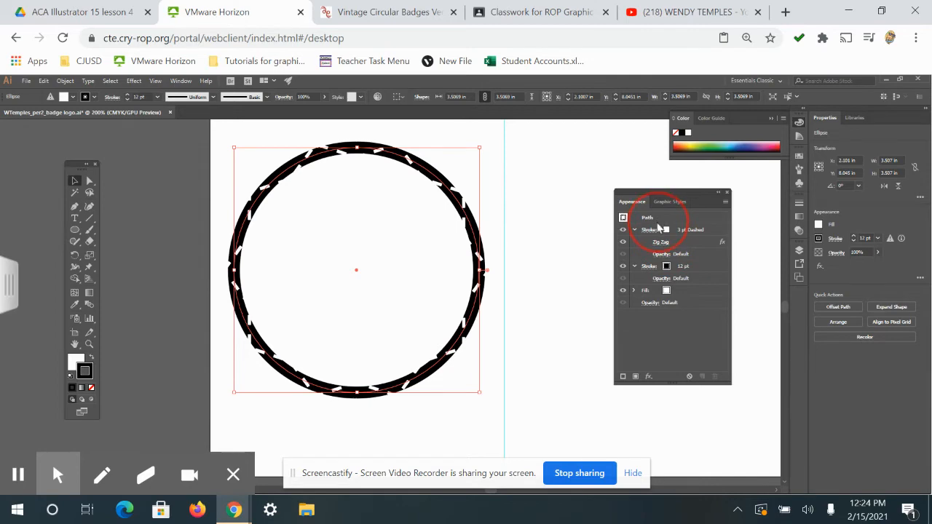
{"action": "left_click_drag", "start_coordinate": [684, 245], "coordinate": [681, 225]}
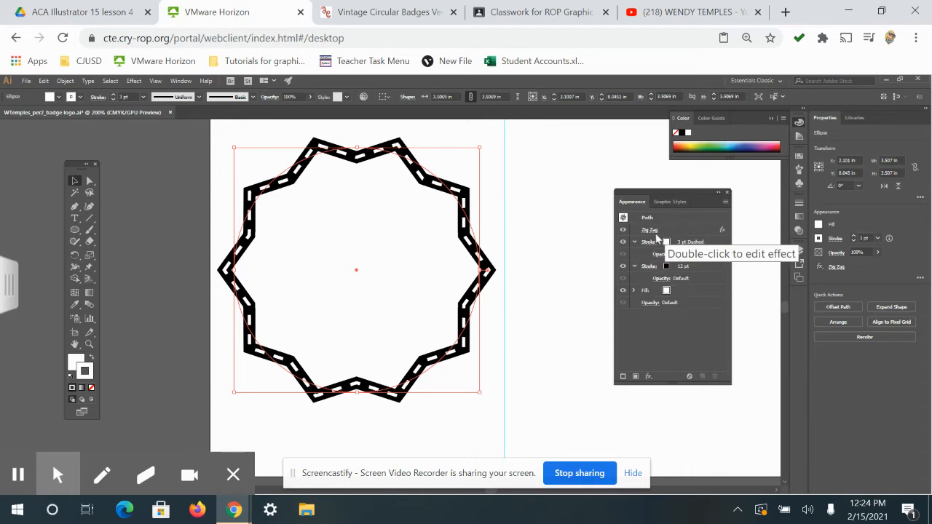
Edit the circle's Zig Zag effect to smooth points, 5 ridges per segment and an absolute size of 0.08 in.
{"action": "left_click", "coordinate": [649, 230]}
{"action": "left_click_drag", "start_coordinate": [695, 143], "coordinate": [789, 186]}
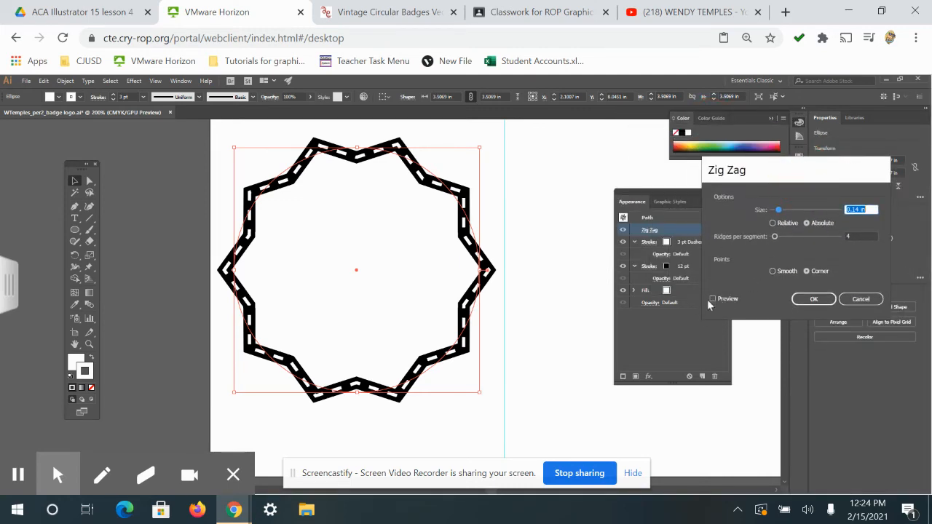
{"action": "left_click", "coordinate": [780, 271]}
{"action": "left_click_drag", "start_coordinate": [775, 237], "coordinate": [777, 237]}
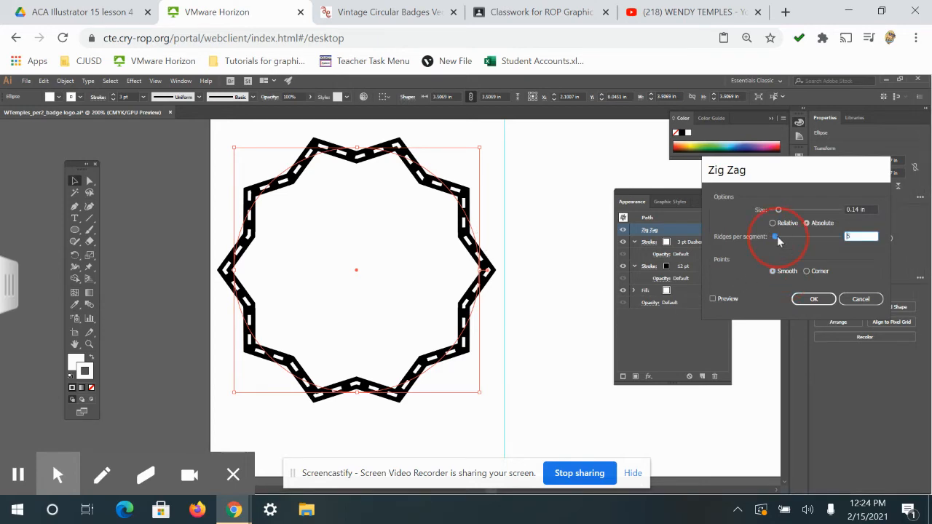
{"action": "left_click", "coordinate": [714, 298]}
{"action": "left_click", "coordinate": [778, 210]}
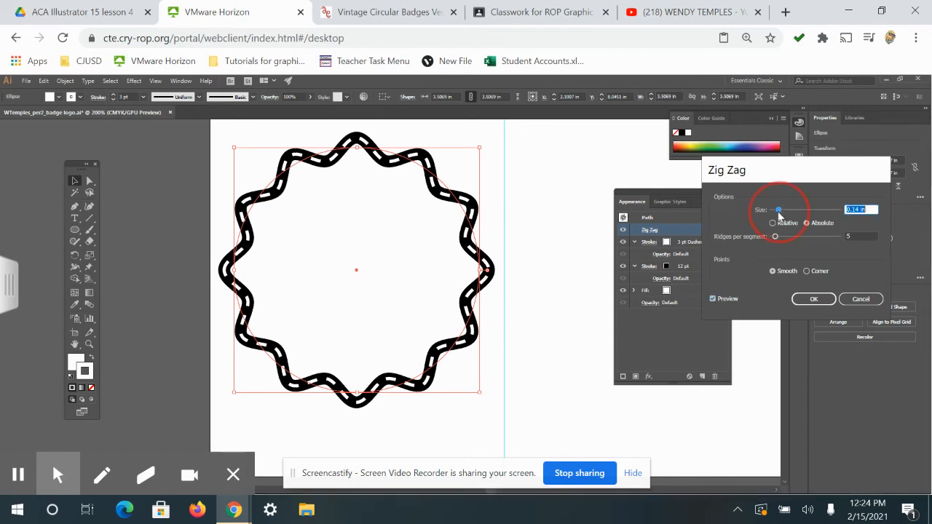
{"action": "left_click_drag", "start_coordinate": [778, 210], "coordinate": [781, 211]}
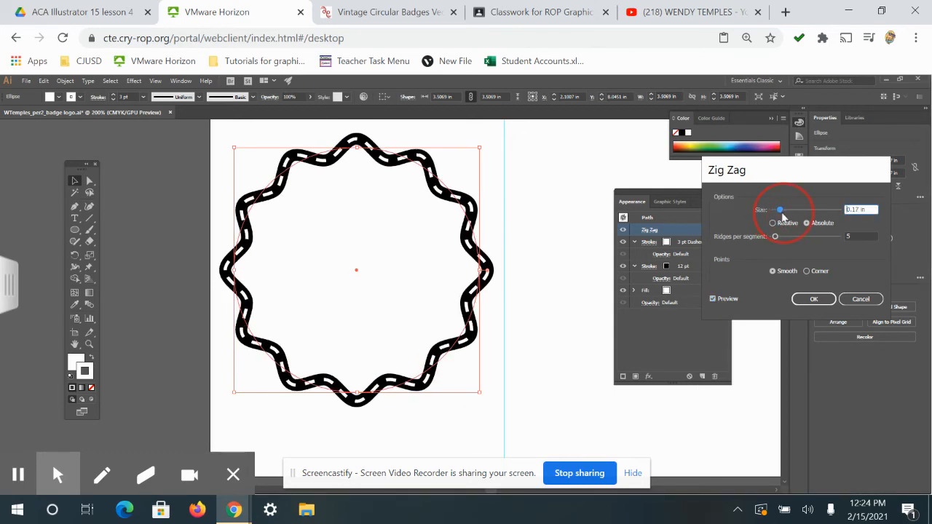
{"action": "left_click", "coordinate": [775, 236]}
{"action": "left_click_drag", "start_coordinate": [780, 211], "coordinate": [776, 210]}
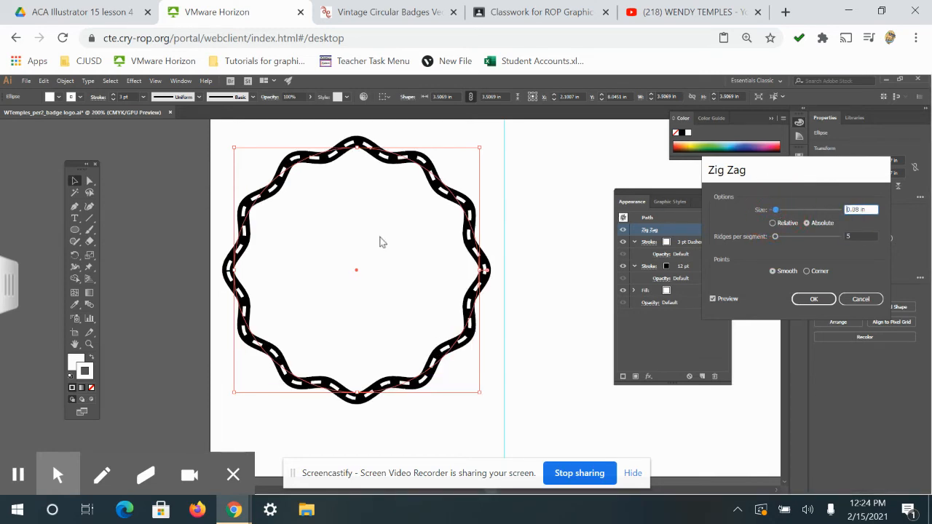
{"action": "left_click", "coordinate": [822, 302]}
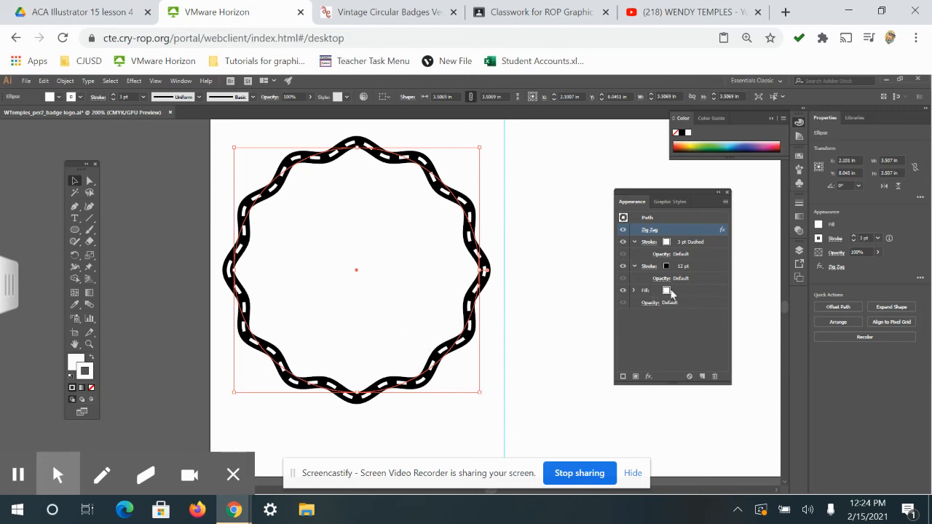
Change the fill of the wavy badge shape to black.
{"action": "left_click", "coordinate": [669, 294]}
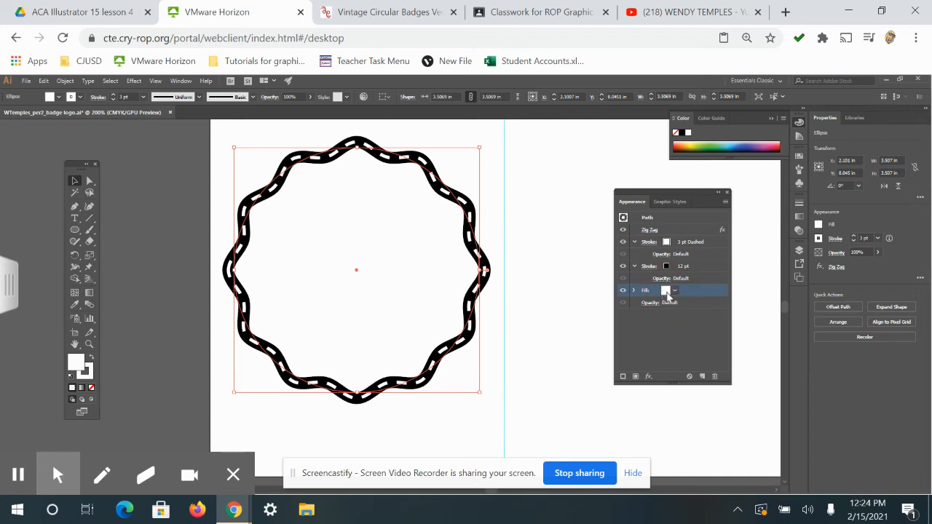
{"action": "left_click", "coordinate": [675, 292]}
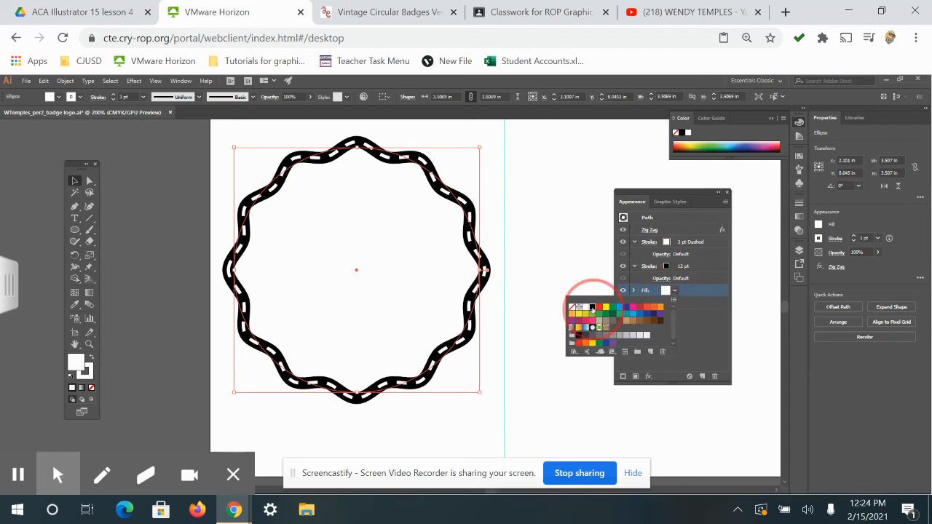
{"action": "left_click", "coordinate": [592, 307]}
{"action": "left_click", "coordinate": [717, 362]}
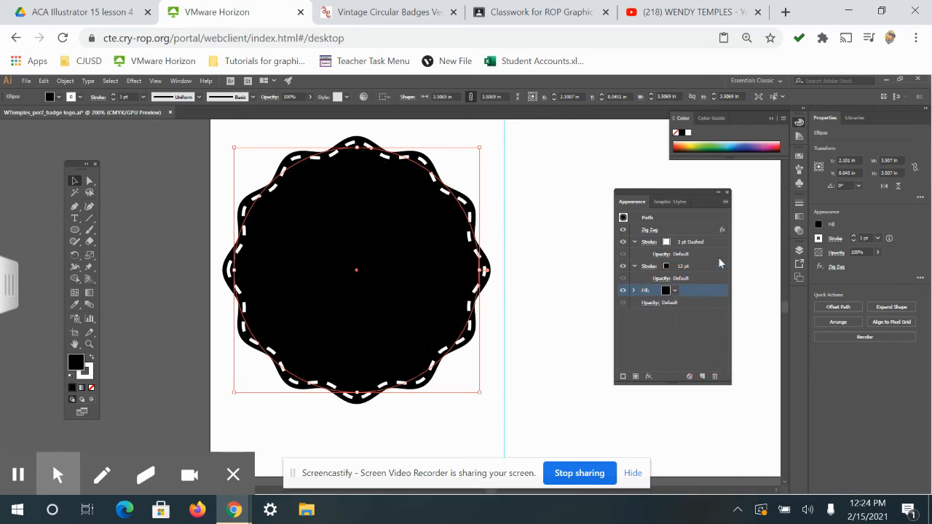